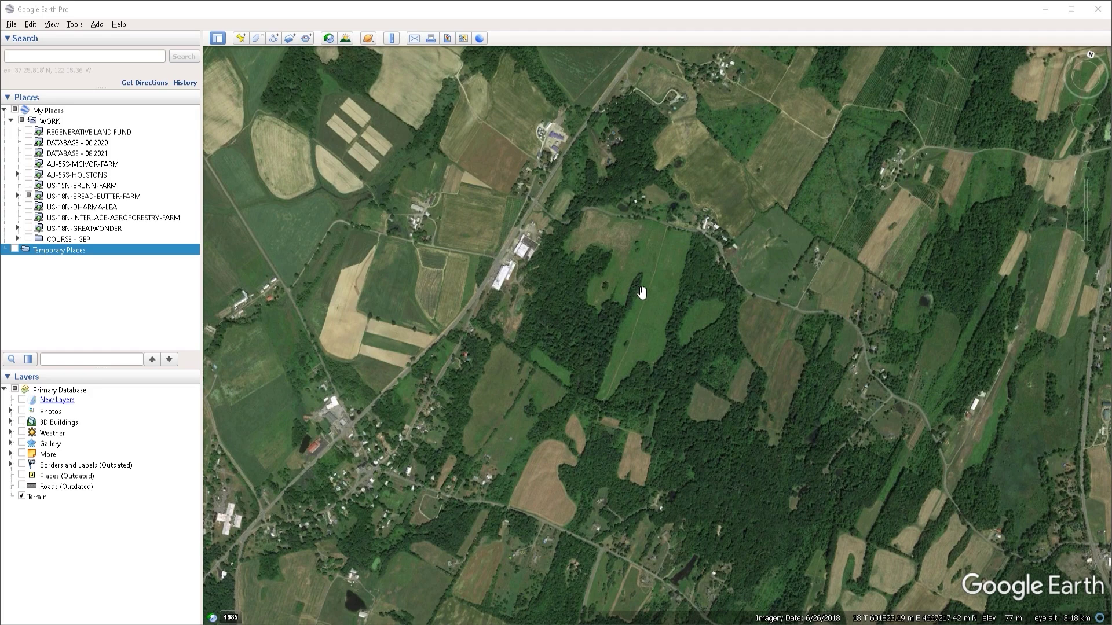
- Zoom in and center the view on the grassy field beside the white-roofed buildings
scroll(634, 289, down, 3)
drag(655, 339, 686, 305)
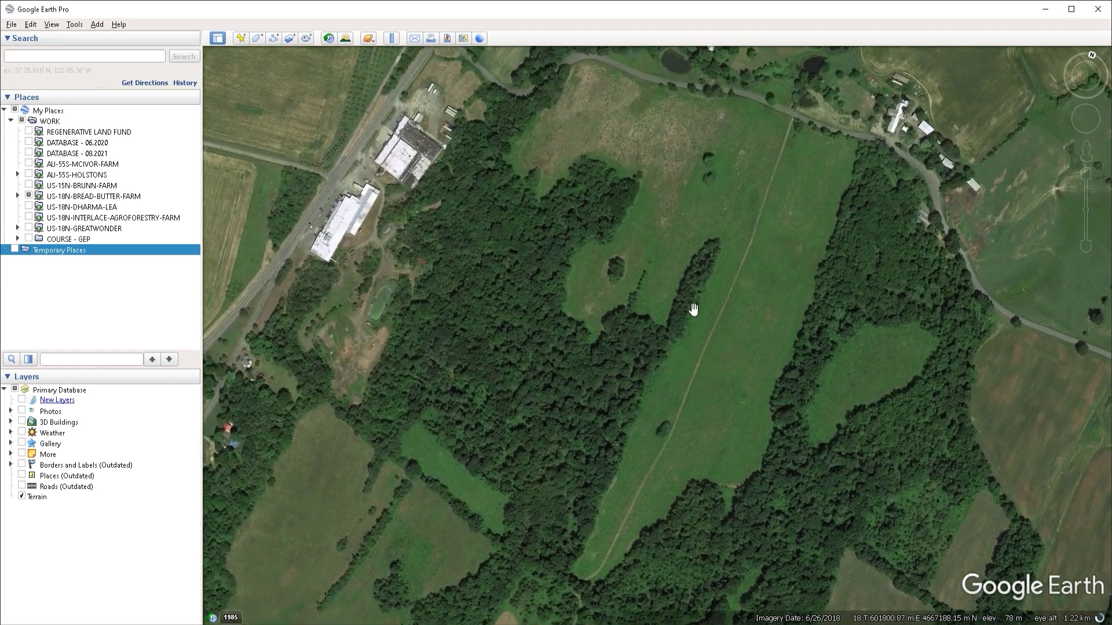
- Expand US-18N-GREATWONDER and turn on the OUTPUT layer's numbered point markers
click(18, 228)
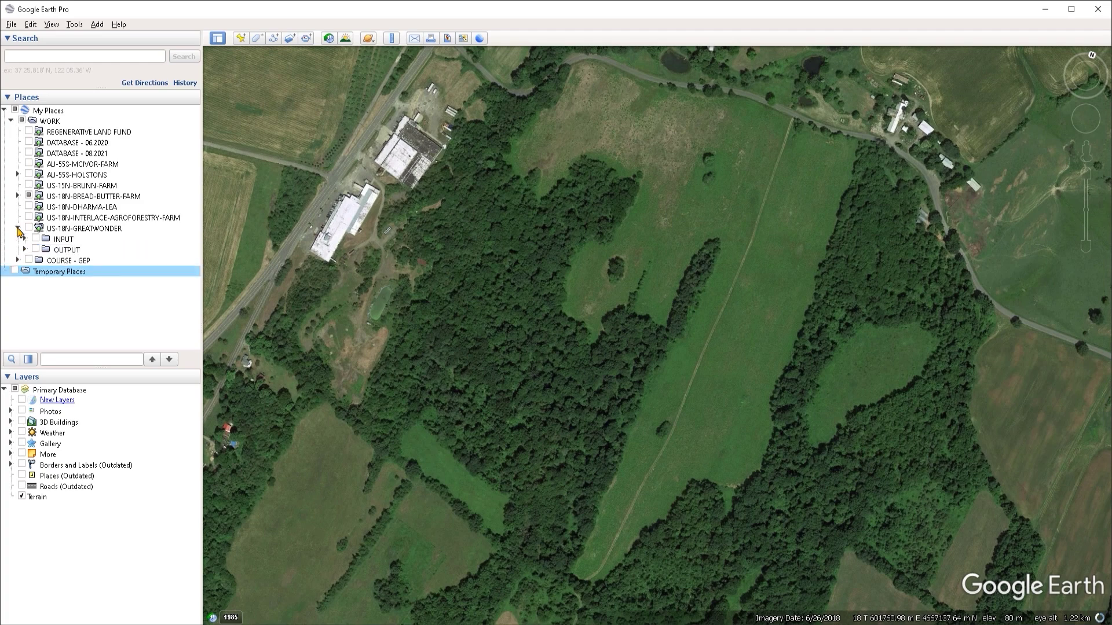
click(35, 249)
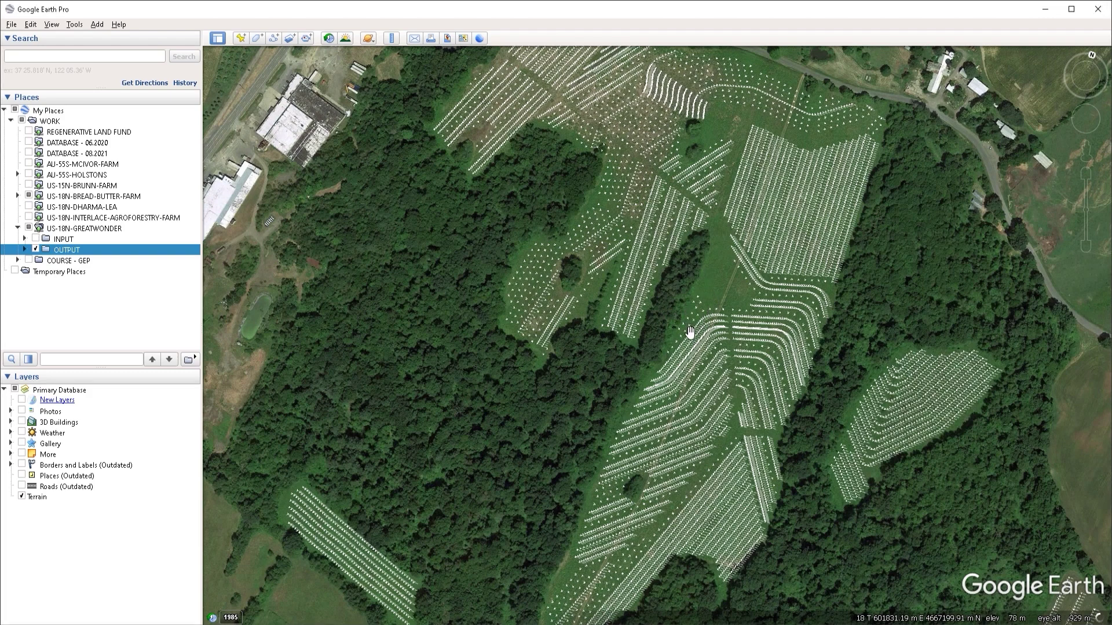
scroll(691, 338, up, 5)
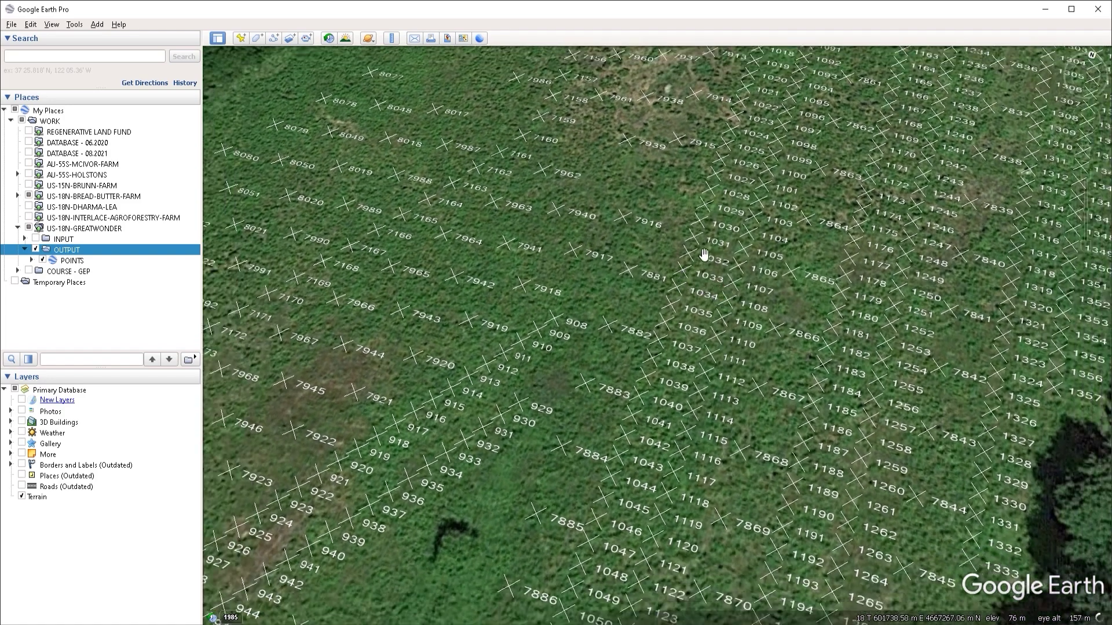
drag(760, 229, 728, 246)
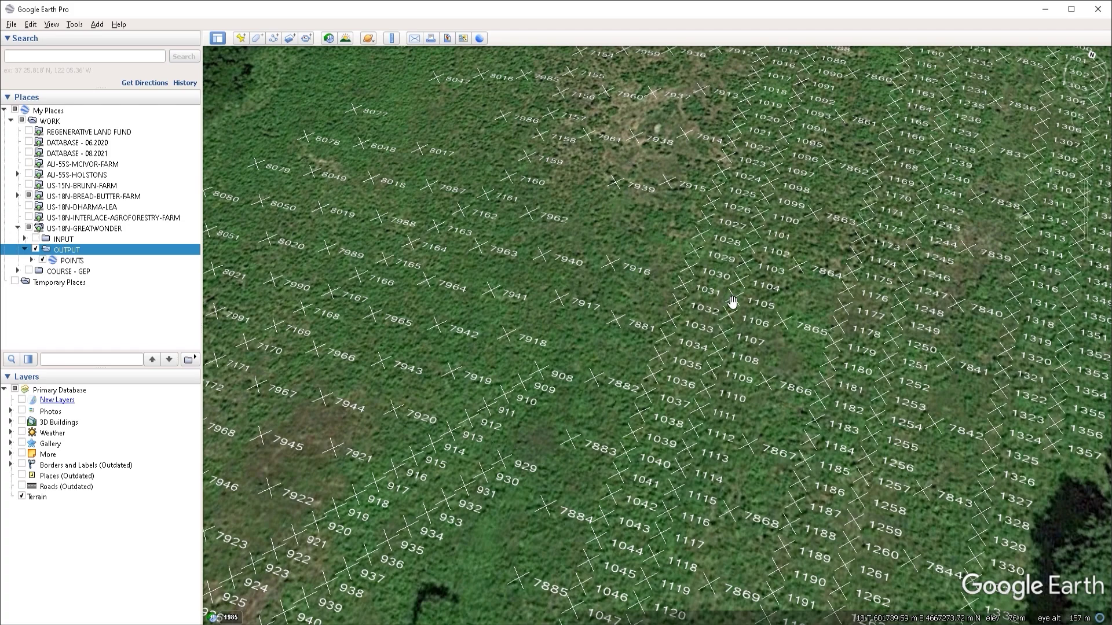
- Tilt and pan across the marker grid to the open grass beside the tree clump
scroll(603, 372, down, 2)
mouse_move(583, 436)
middle_down()
mouse_move(596, 471)
mouse_move(613, 428)
mouse_move(614, 483)
middle_up()
drag(814, 336, 576, 330)
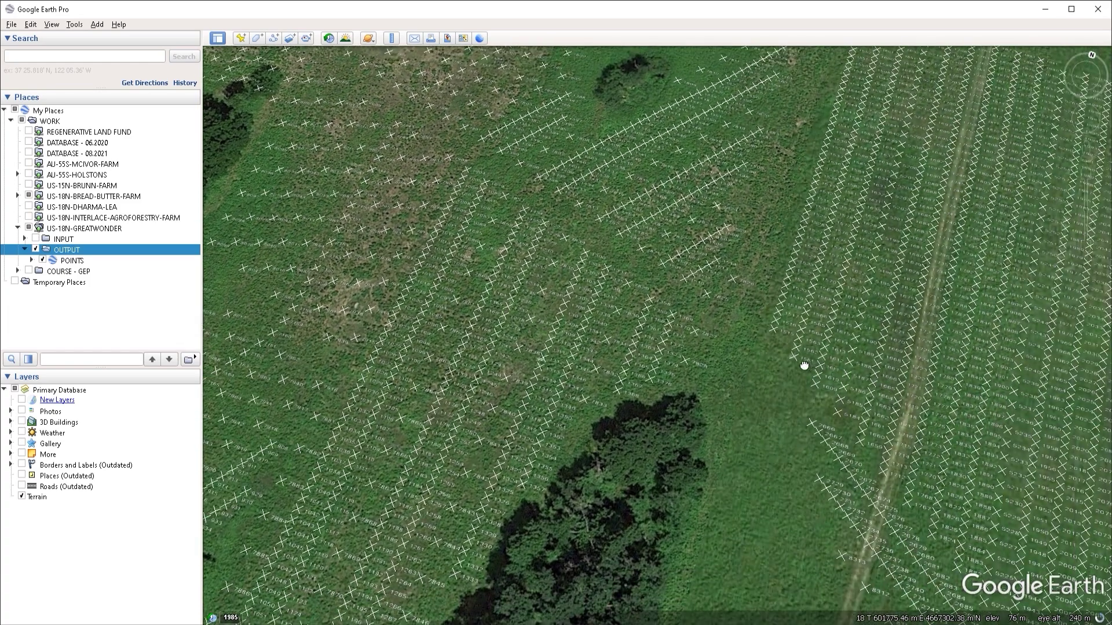
drag(805, 367, 770, 353)
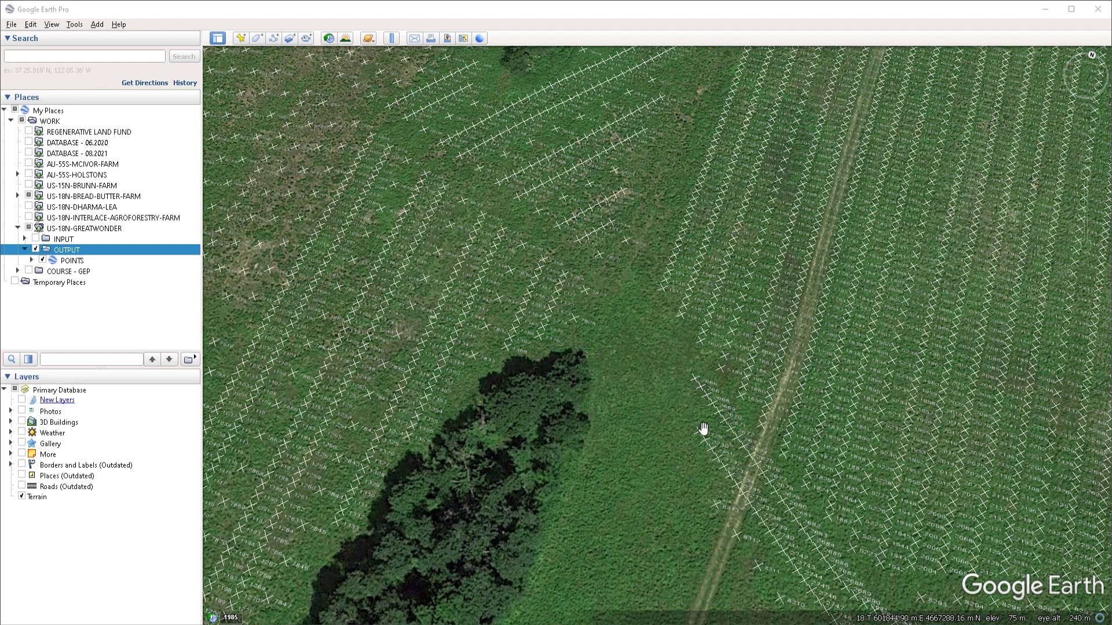
- Add a placemark named 'Tree 1' on the open grass beside the dark tree clump
click(241, 39)
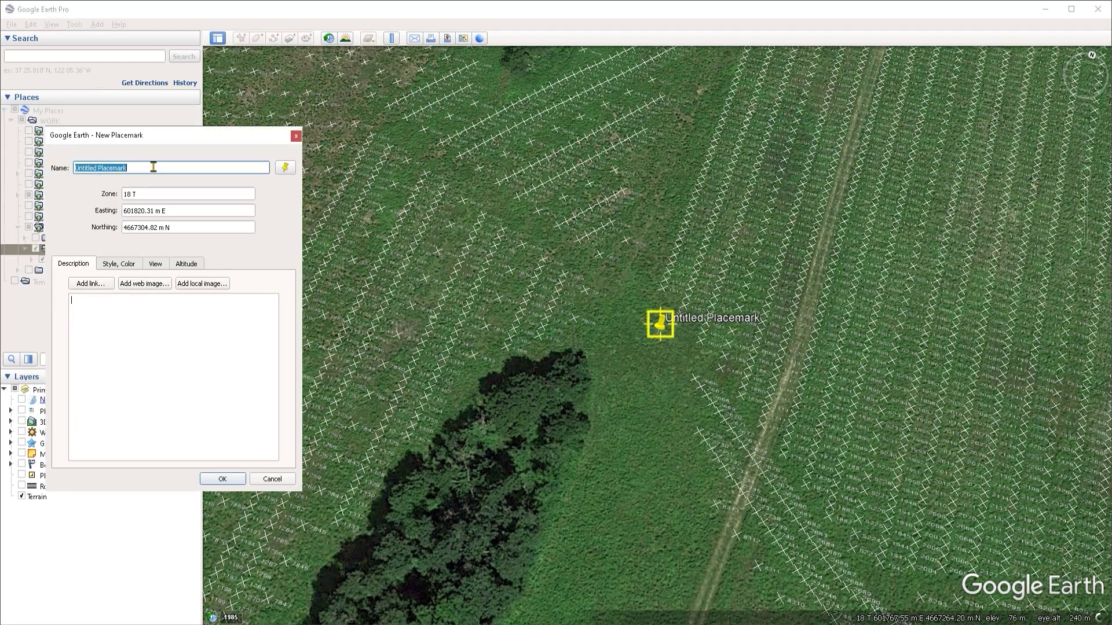
drag(152, 168, 66, 169)
text(Tree 1)
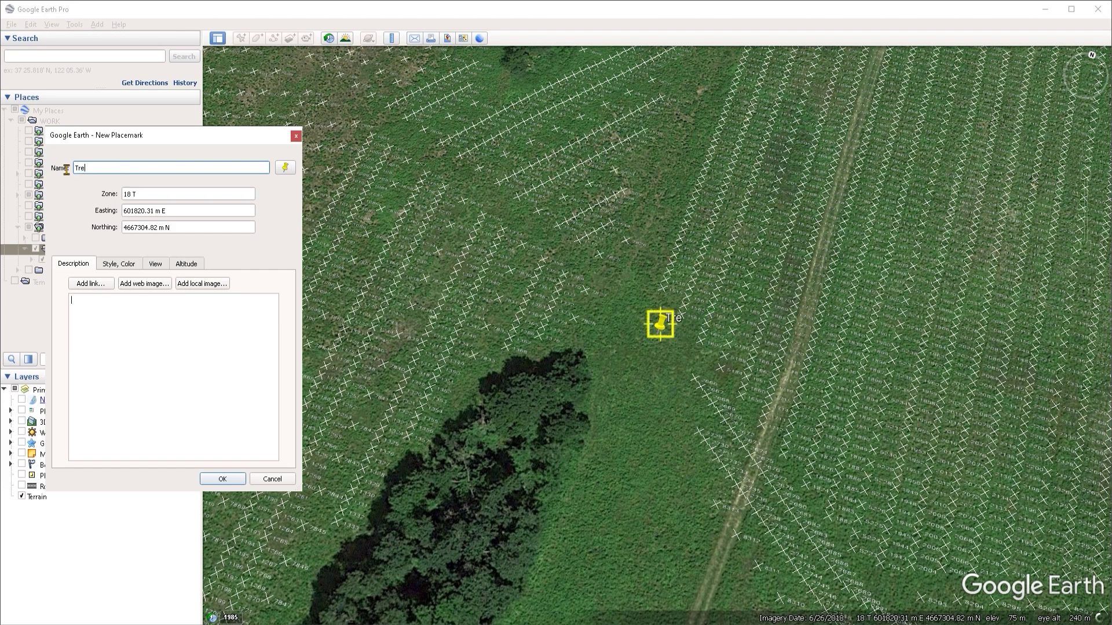
click(221, 482)
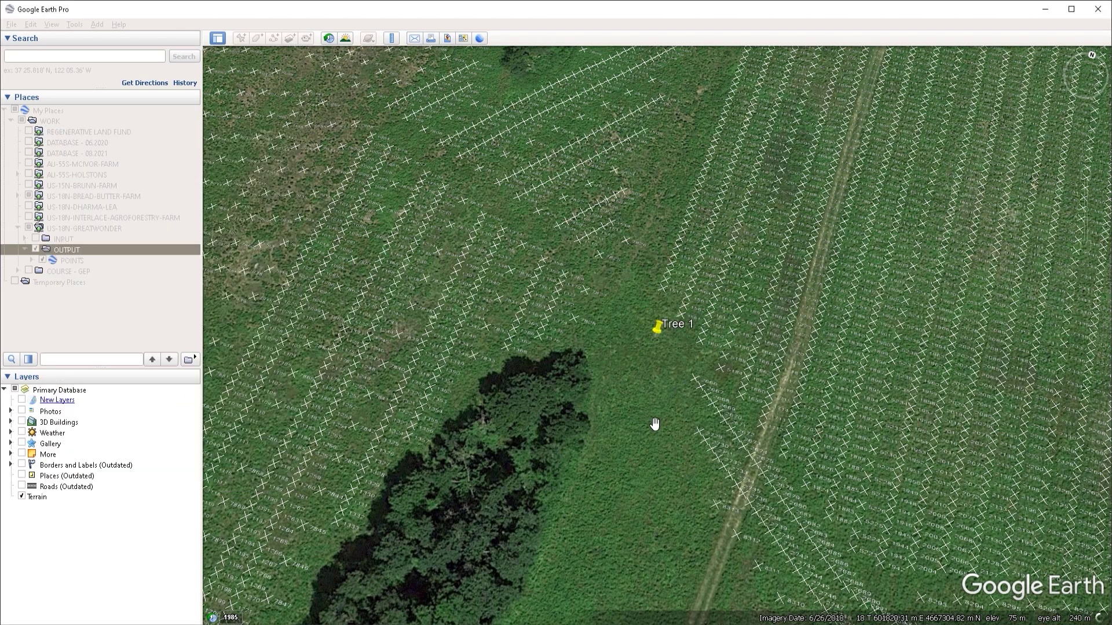
click(43, 261)
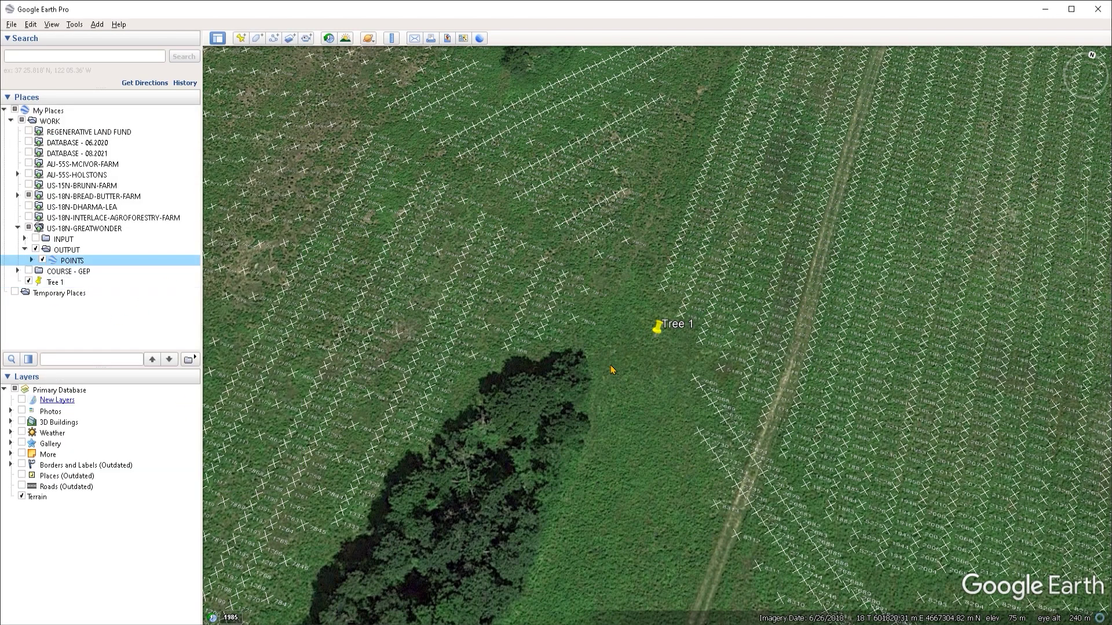
- Zoom out to show Tree 1 within its wider farm field, then rotate the view
scroll(664, 405, down, 5)
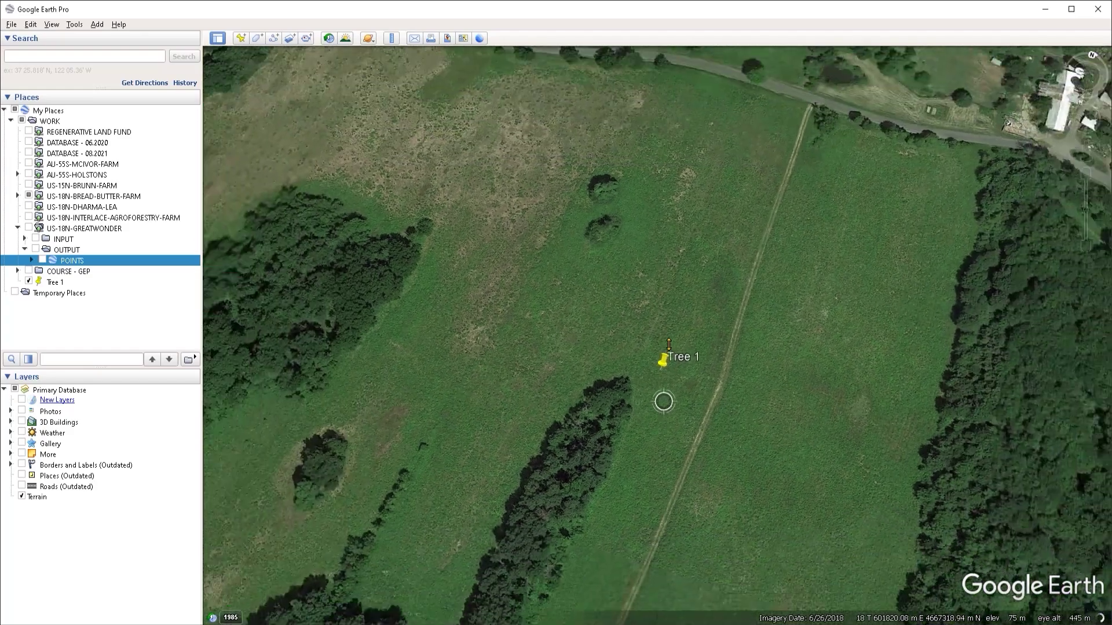
scroll(669, 341, down, 5)
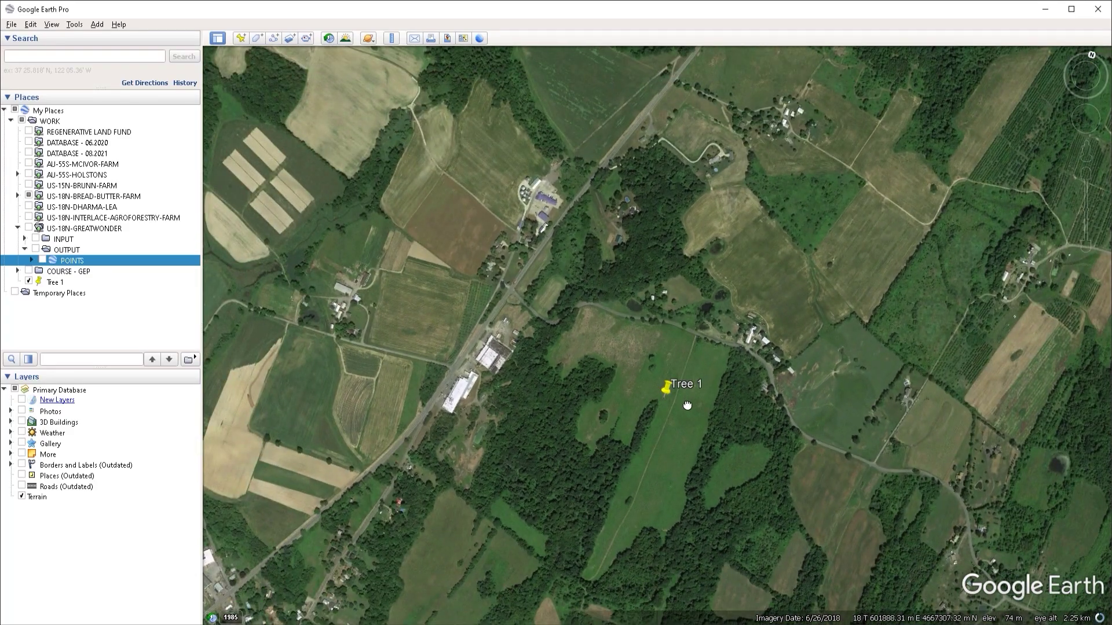
scroll(691, 390, down, 4)
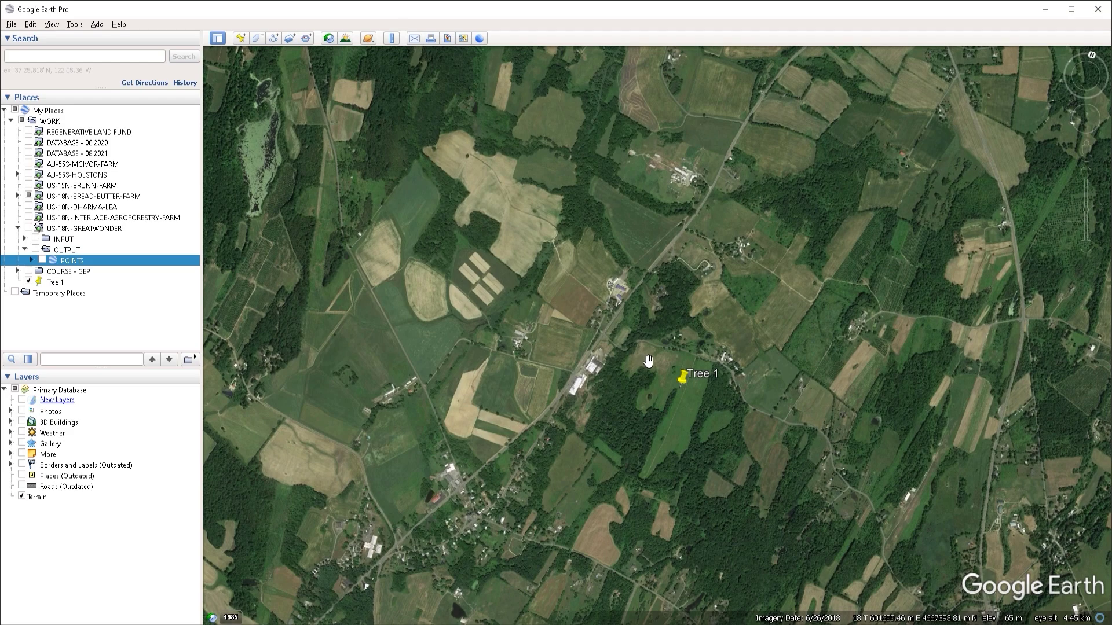
scroll(661, 359, up, 5)
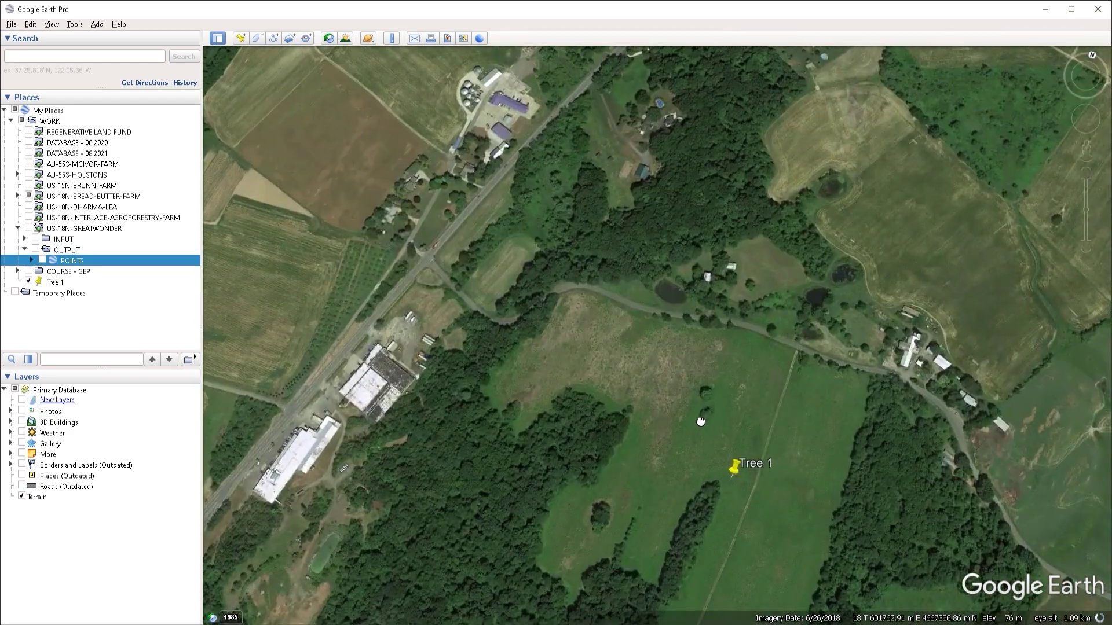
scroll(631, 321, up, 5)
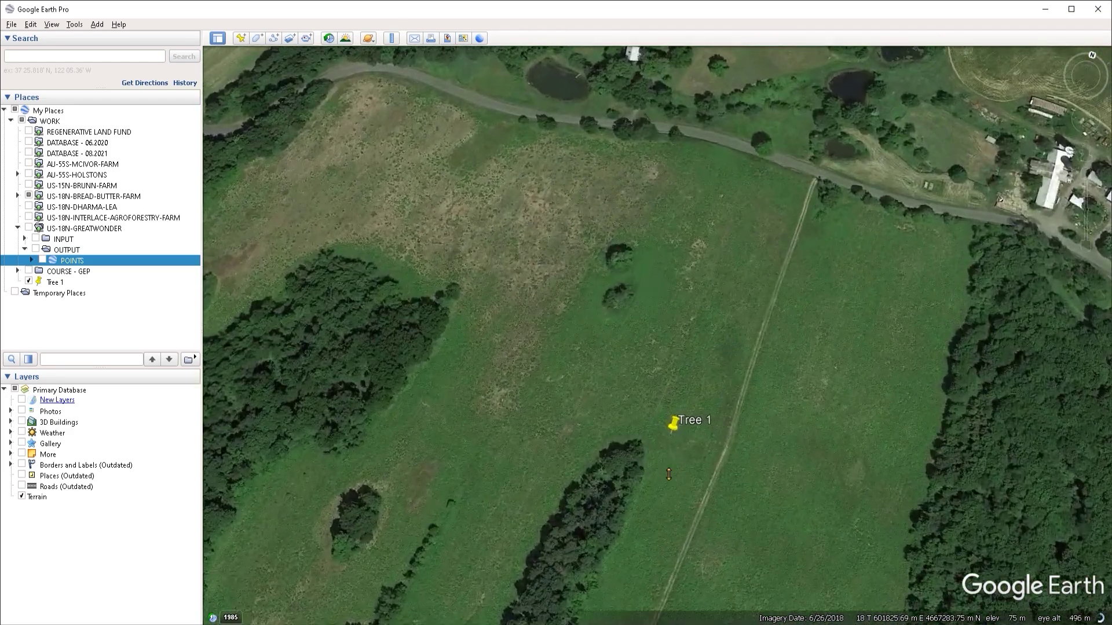
scroll(684, 417, down, 3)
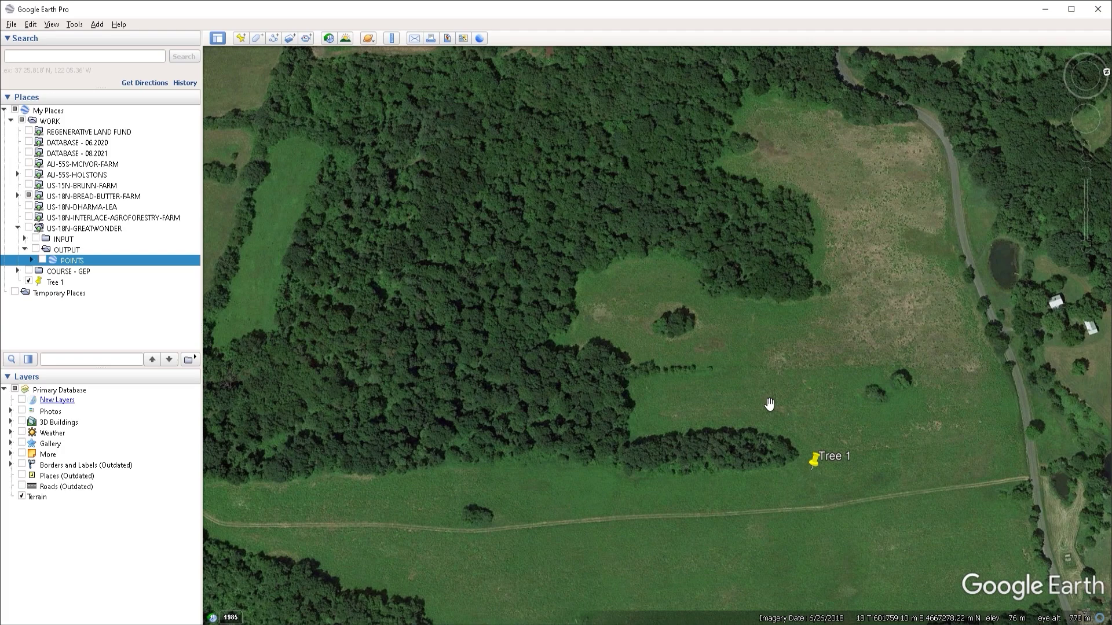
scroll(769, 403, down, 3)
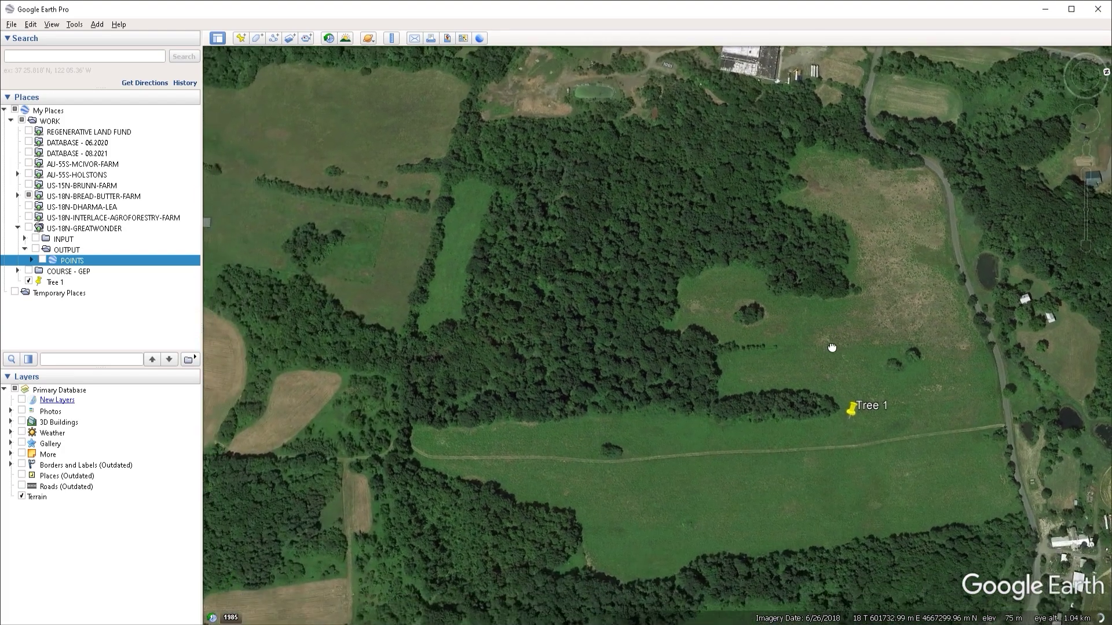
middle_drag(779, 384, 791, 361)
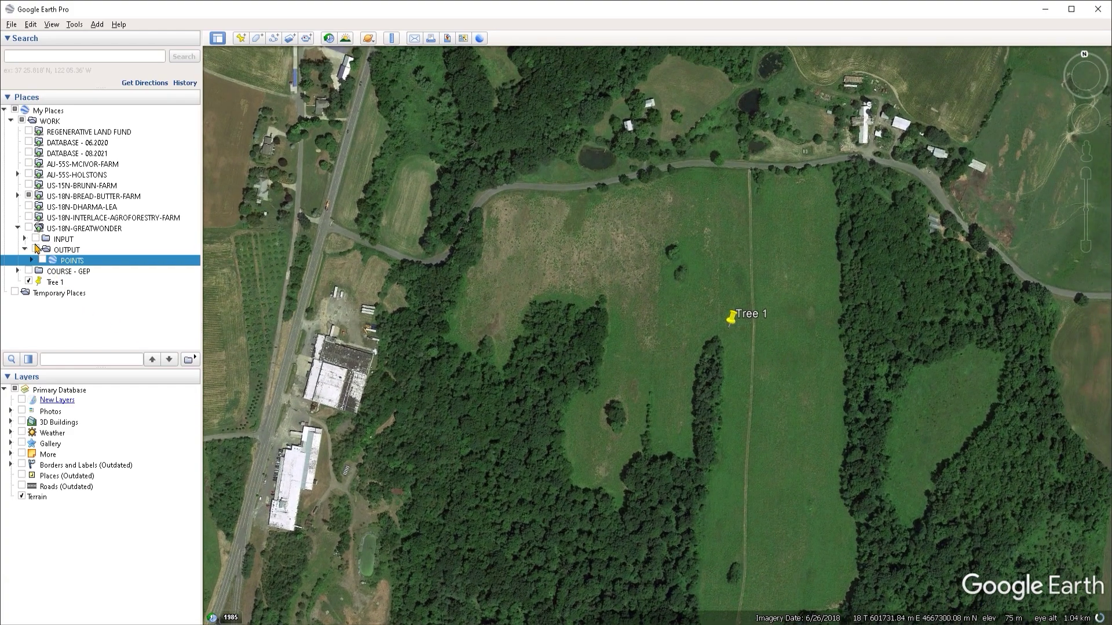
- Show the INPUT folder's field layout lines and center them in the view
click(36, 238)
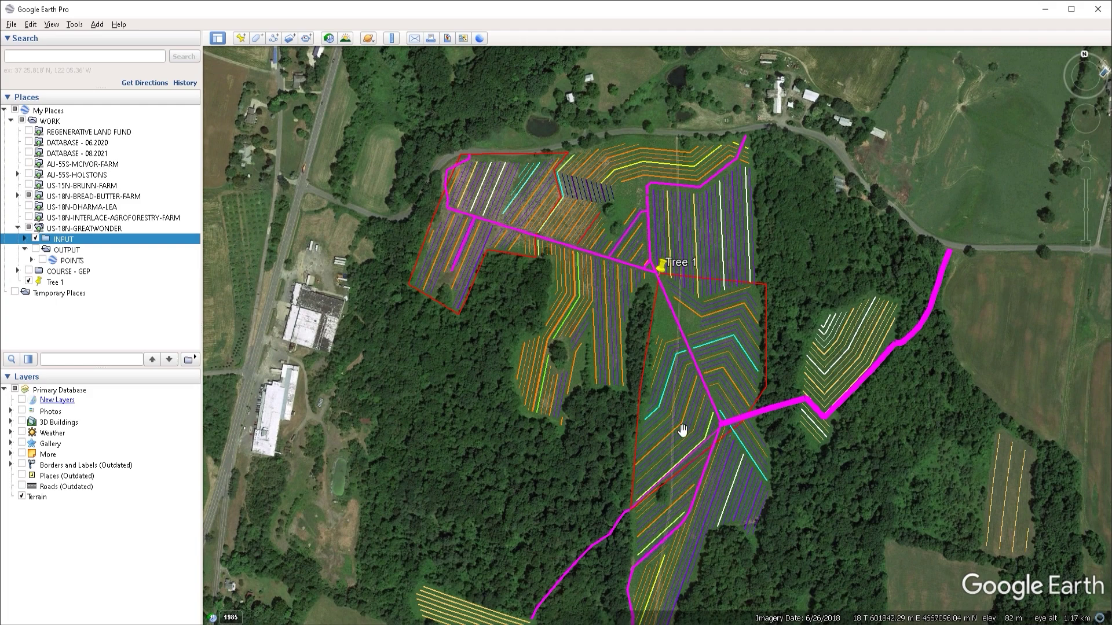
drag(675, 422, 739, 383)
scroll(735, 381, down, 1)
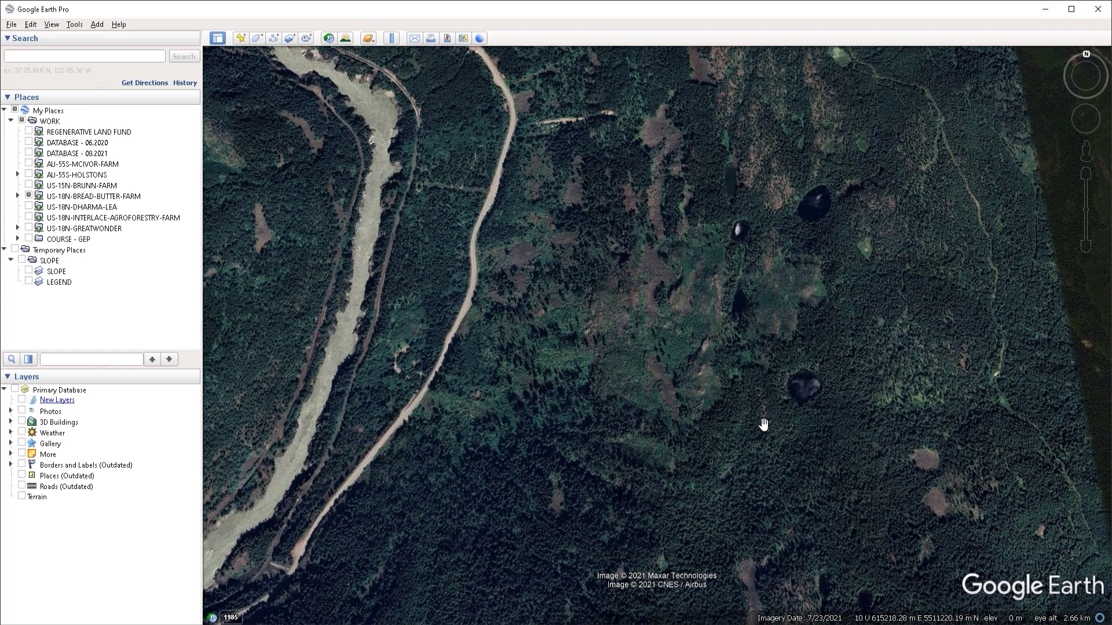
- Turn on the SLOPE overlay and its legend, and center it over the valley
click(21, 260)
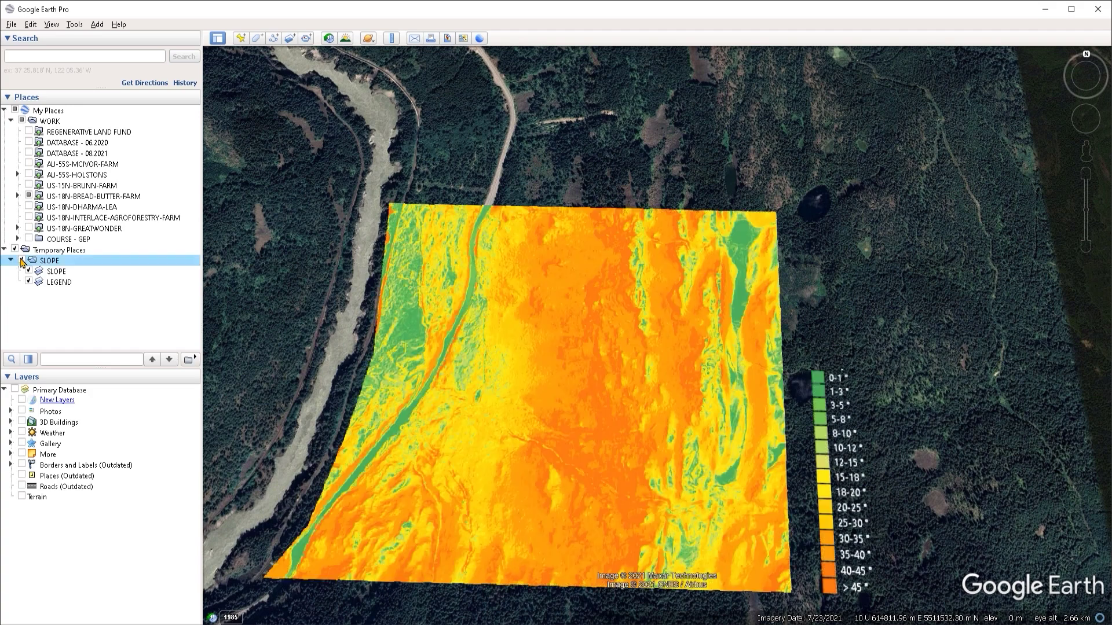
drag(546, 360, 561, 337)
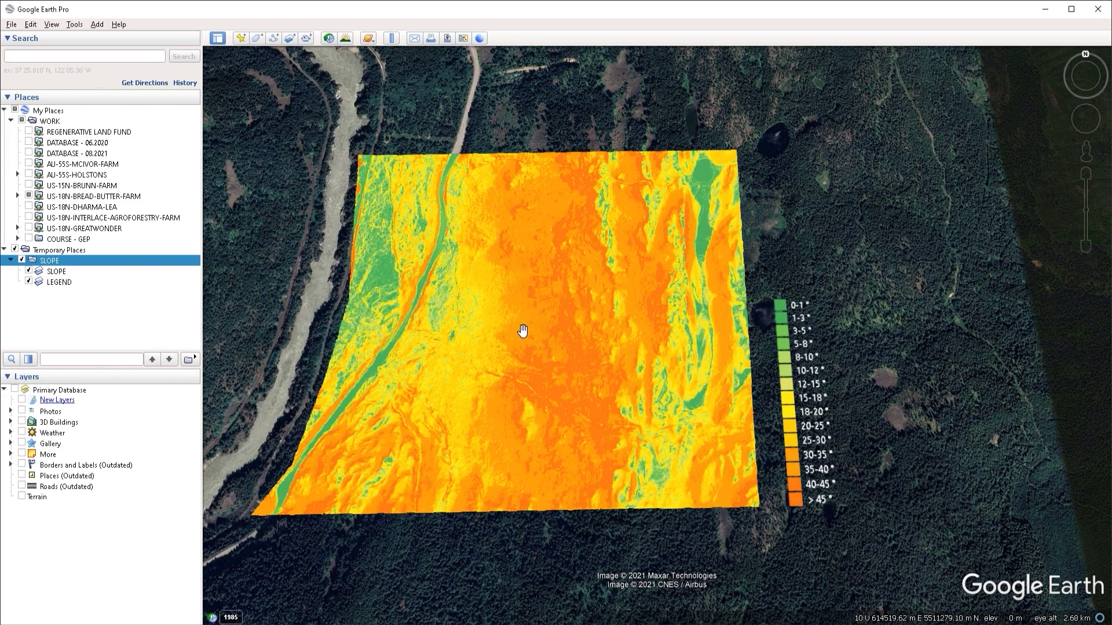
drag(504, 326, 551, 330)
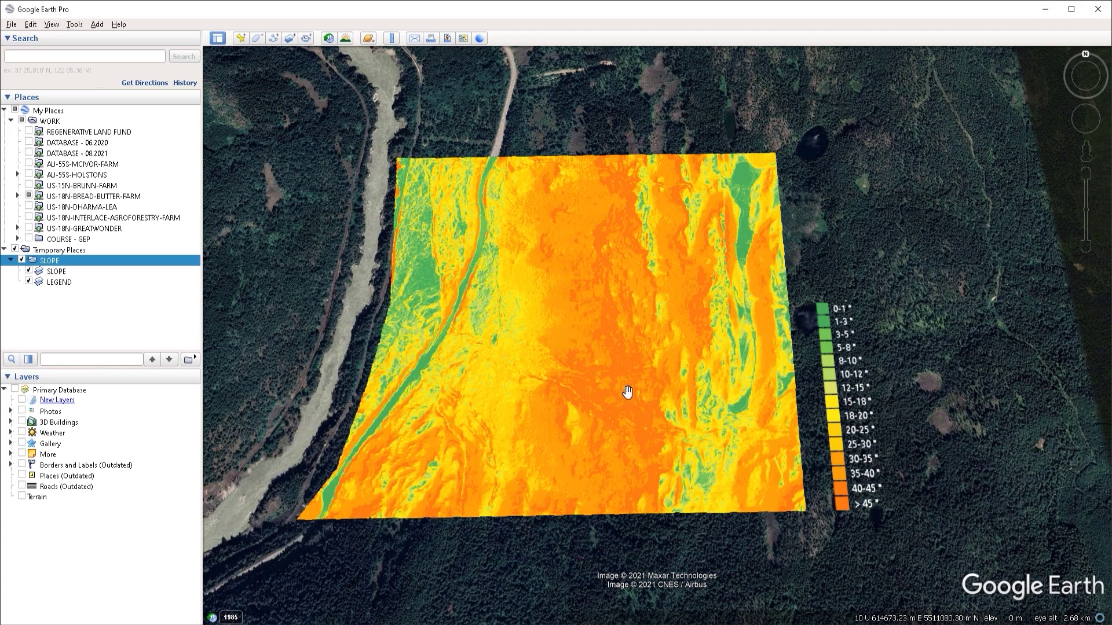
right_click(63, 277)
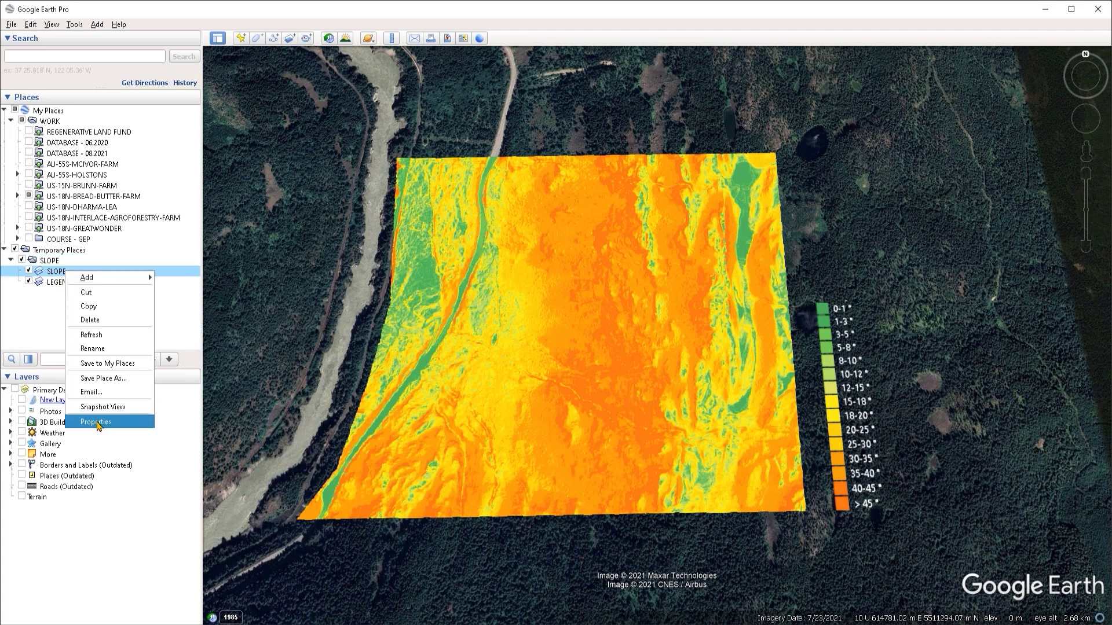
click(97, 423)
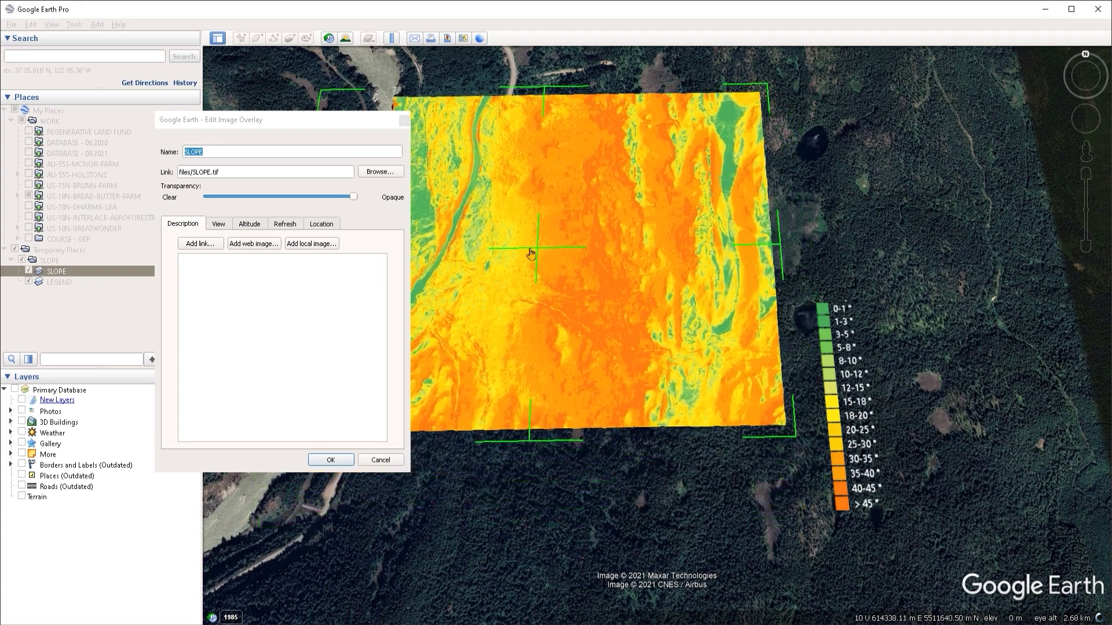
drag(530, 253, 536, 308)
mouse_move(782, 301)
mouse_down()
mouse_move(698, 320)
mouse_move(786, 320)
mouse_up()
key(Return)
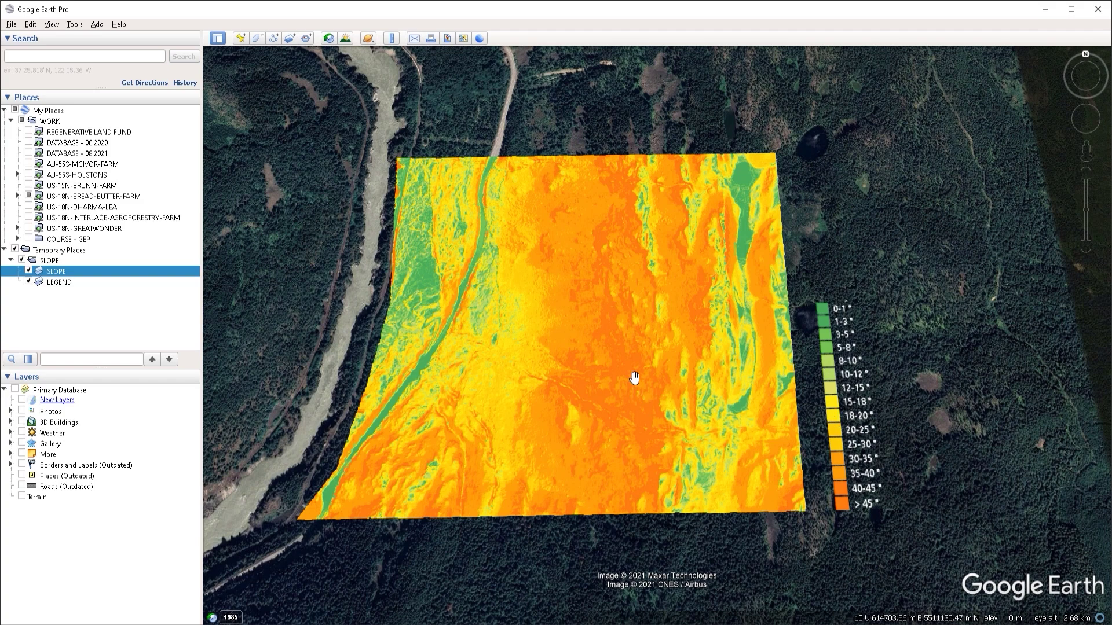
double_click(145, 282)
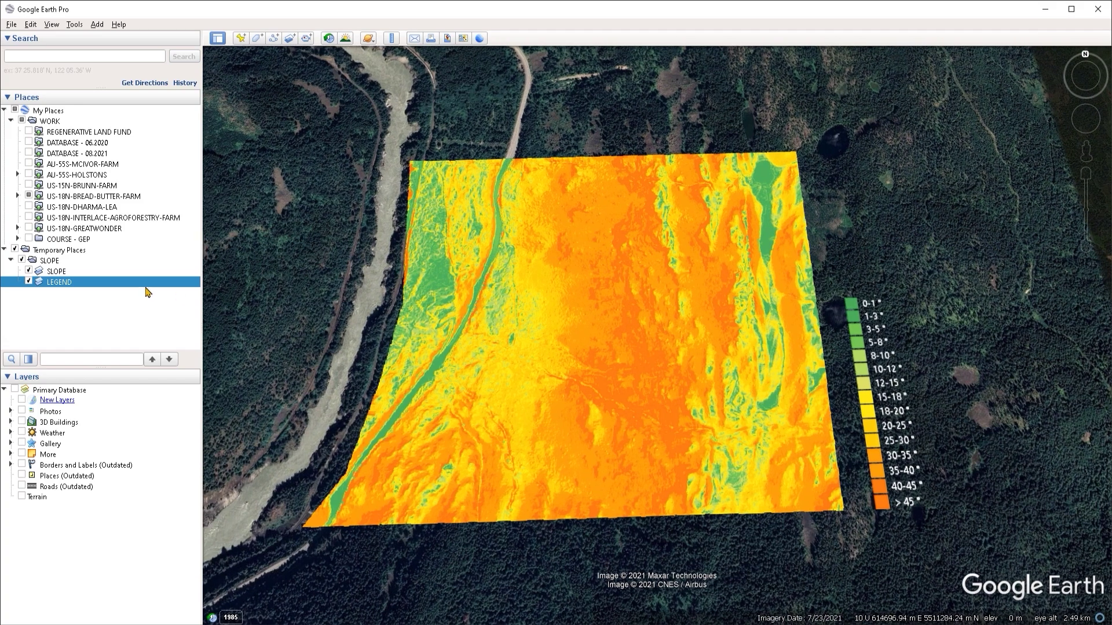
- Edit the LEGEND overlay's properties and slide it left against the slope overlay's right edge
right_click(60, 284)
click(102, 441)
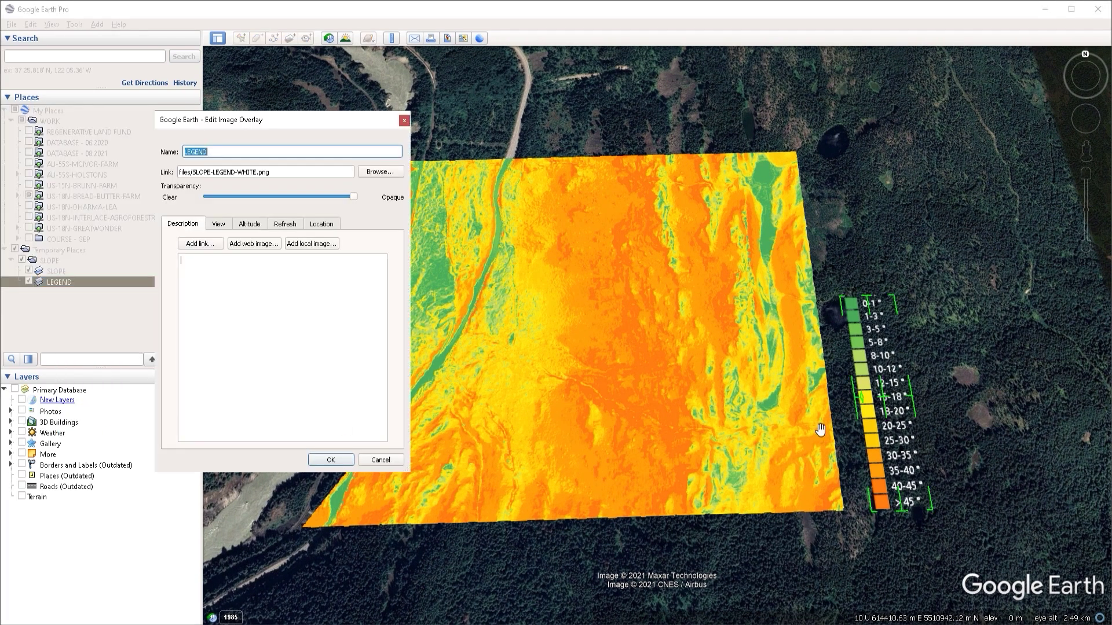
mouse_move(884, 408)
mouse_down()
mouse_move(873, 405)
mouse_move(891, 404)
mouse_up()
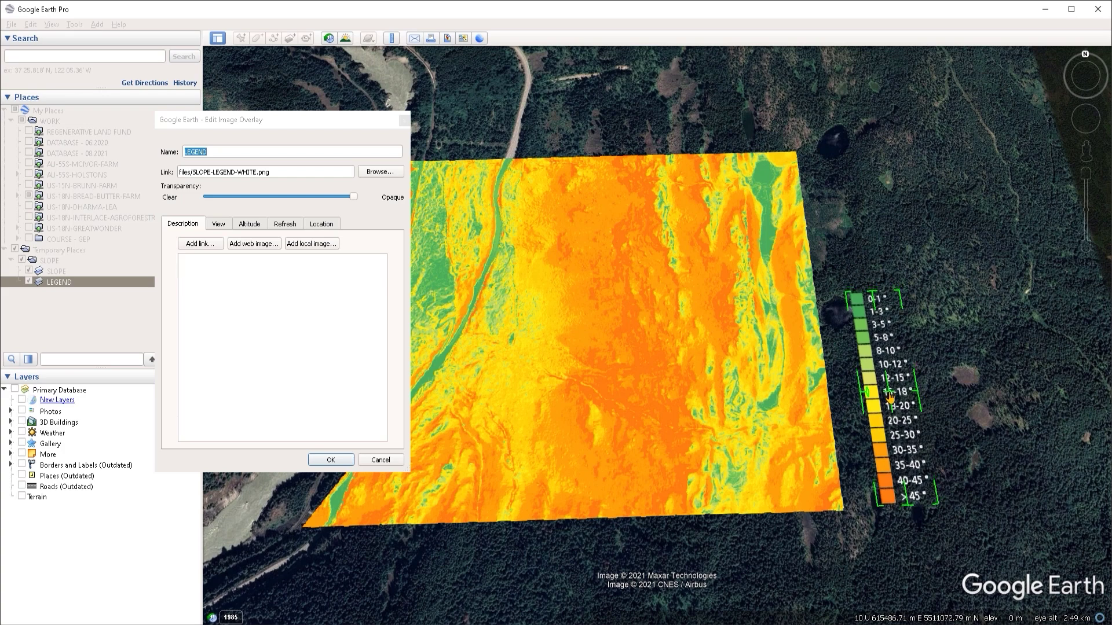
drag(844, 302, 870, 323)
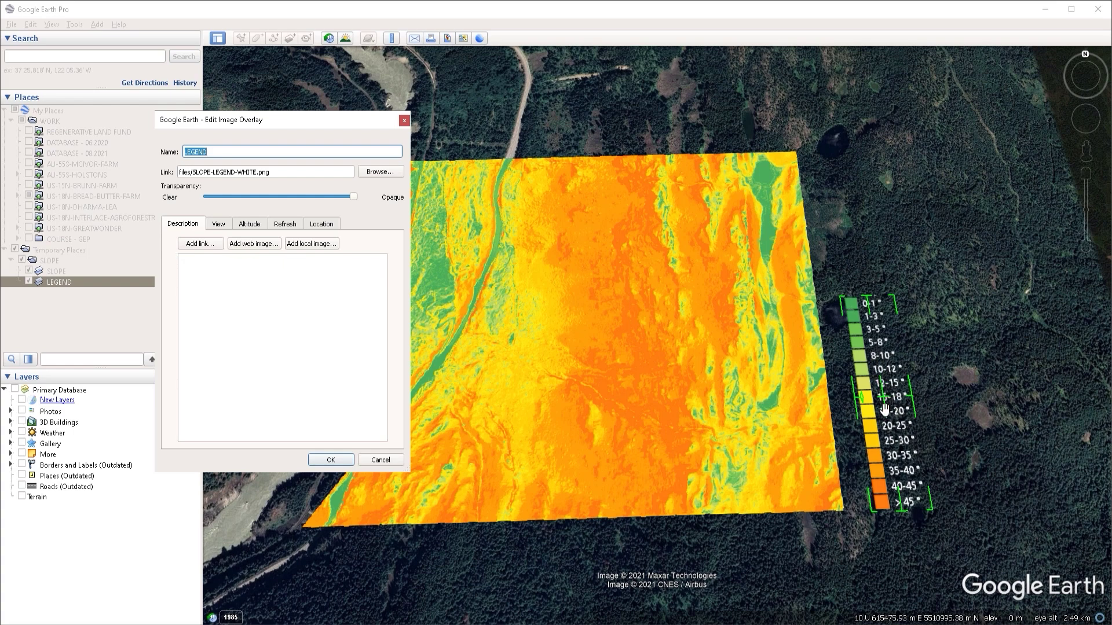
drag(884, 403, 870, 400)
click(331, 460)
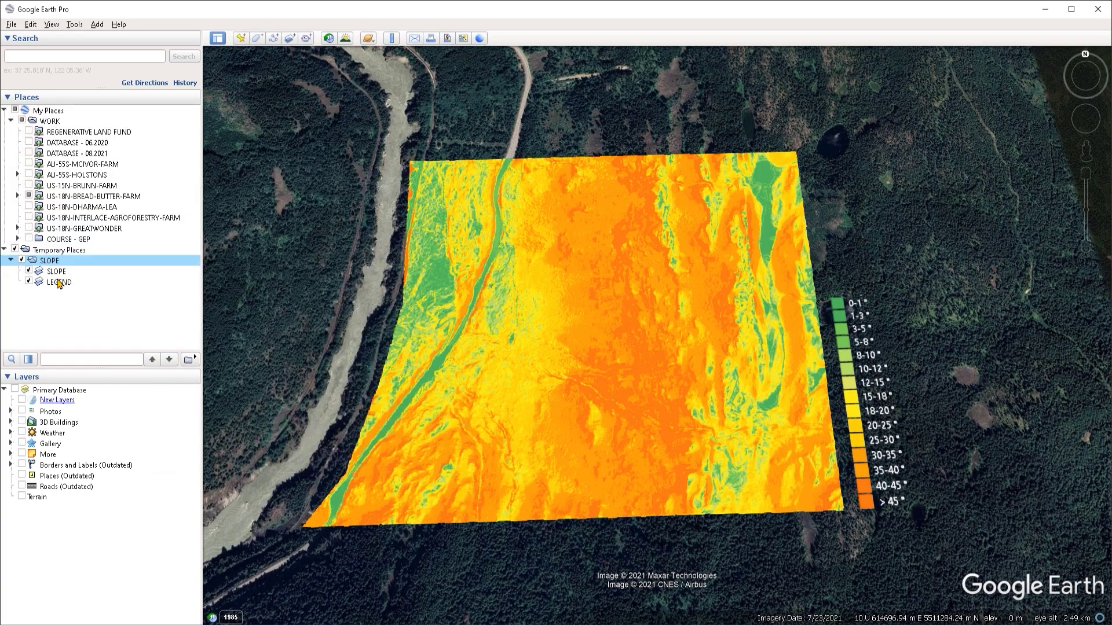
click(49, 261)
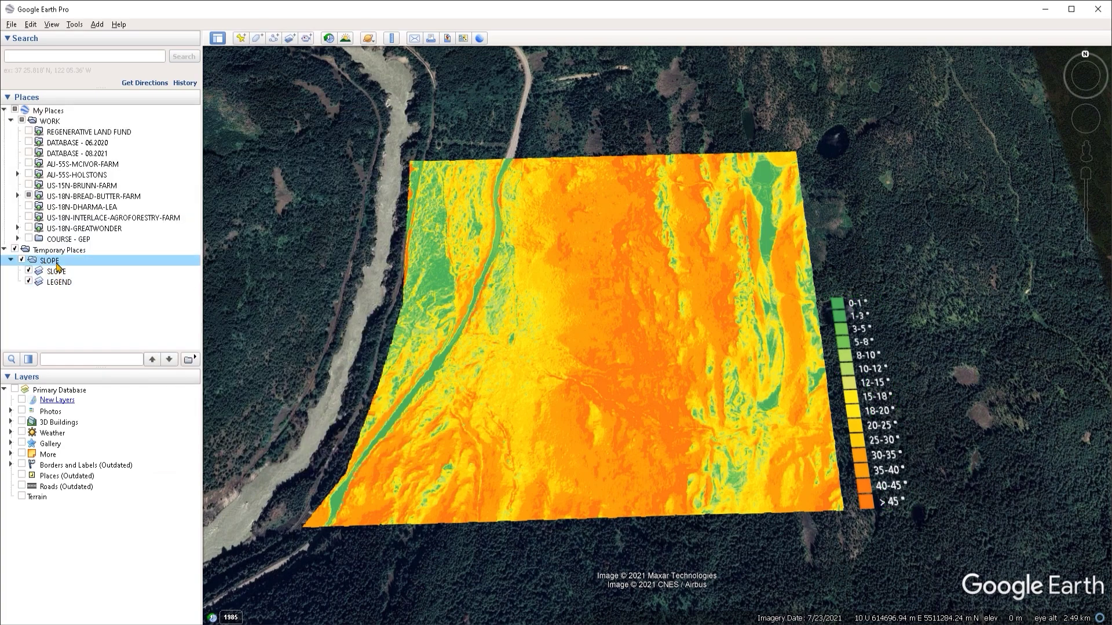